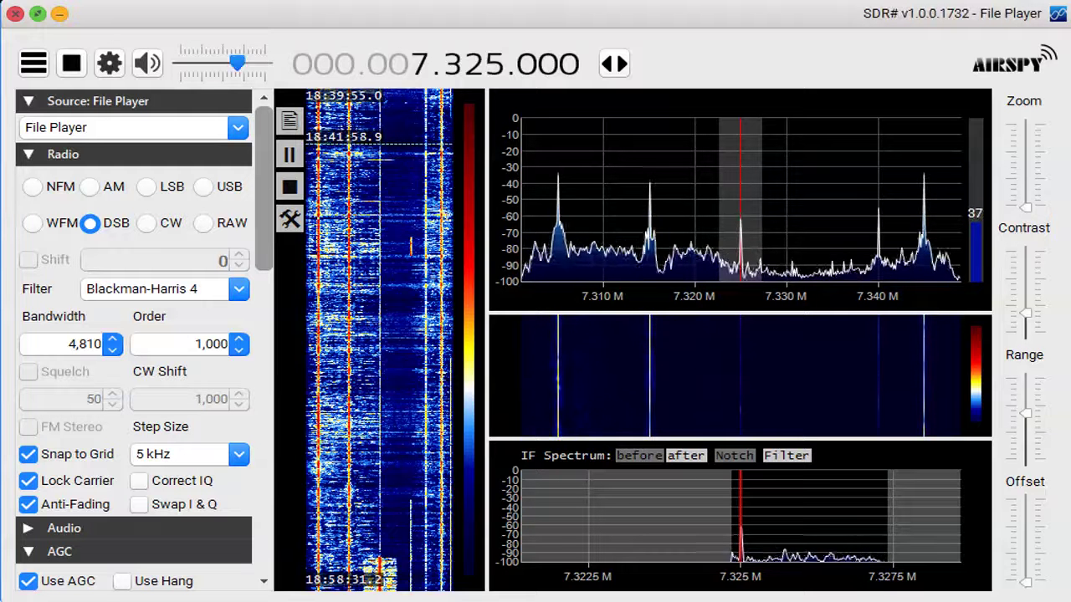
Lower the playback volume slightly and magnify the spectrum around the 7.325 MHz carrier.
mouse_move(237, 63)
left_mouse_down()
mouse_move(179, 62)
mouse_move(239, 63)
left_mouse_up()
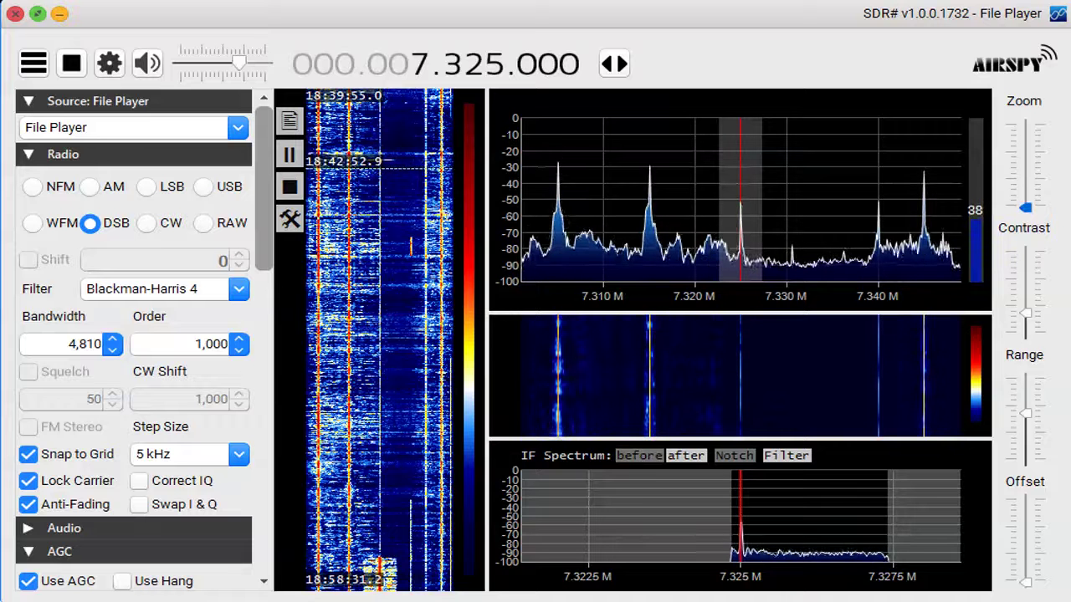
left_click_drag(1025, 206, 1026, 169)
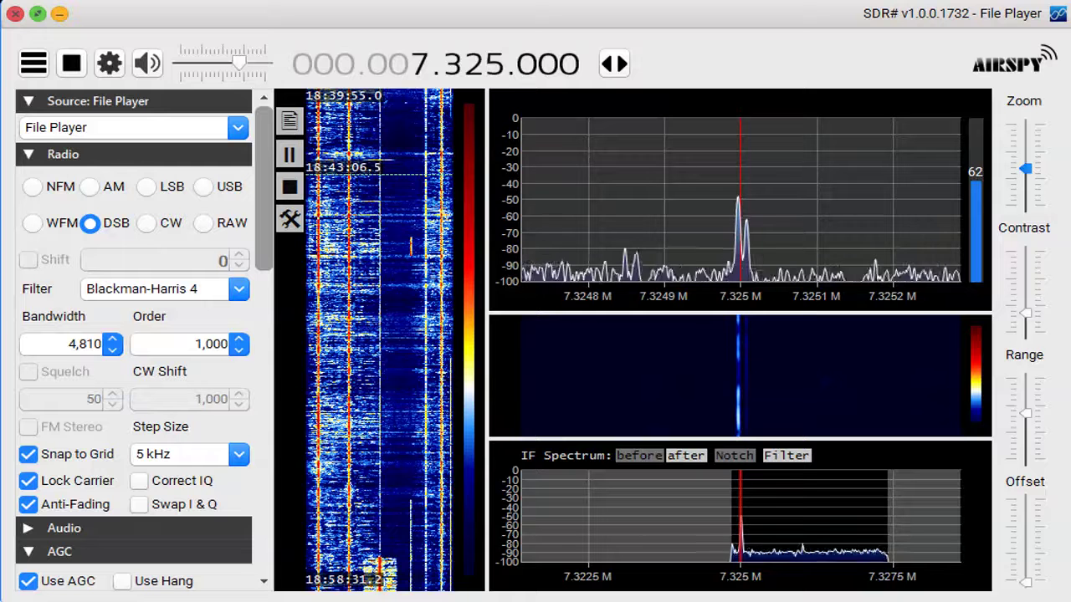
Lower the Zoom slider to show neighbouring stations from 7.31 to 7.34 MHz.
left_click_drag(1025, 168, 1025, 206)
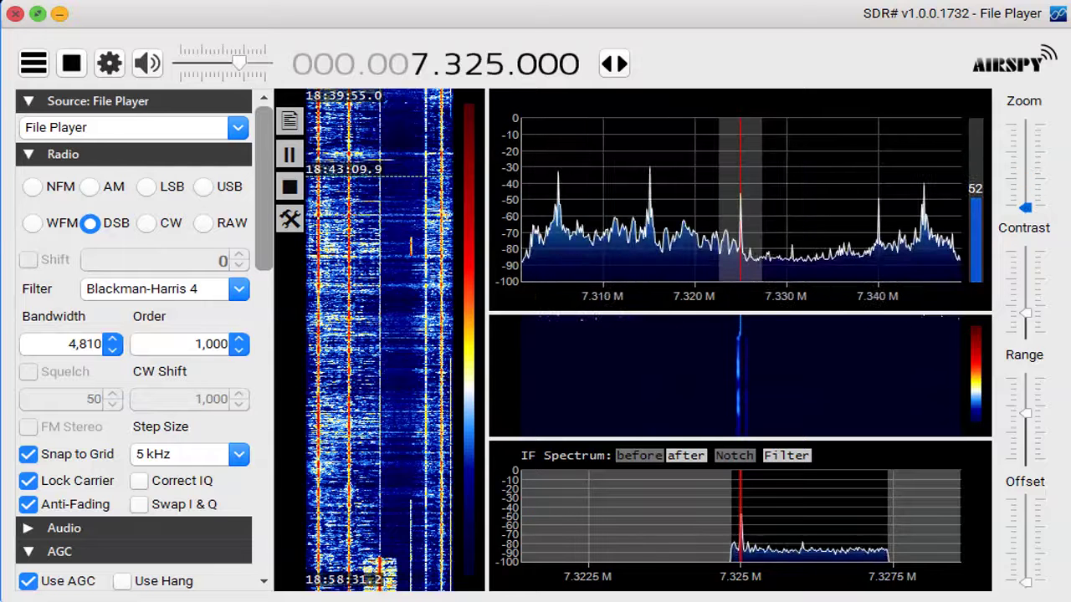